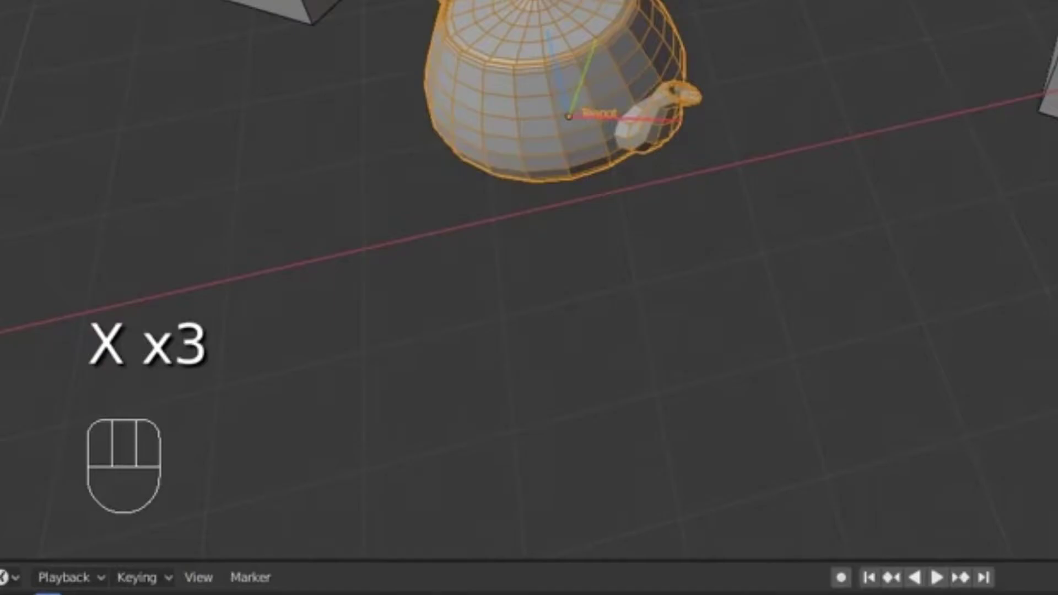
- View the teapot from front and tilted angles, then measure 1.2 m along Y
key(KP_1)
key(KP_Decimal)
key(KP_2)
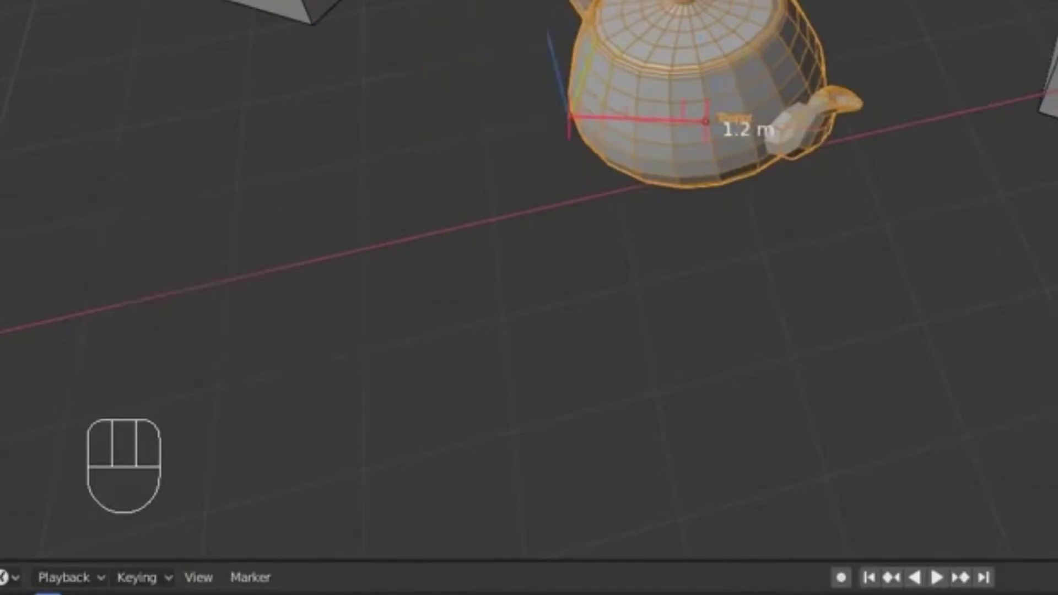
key(y)
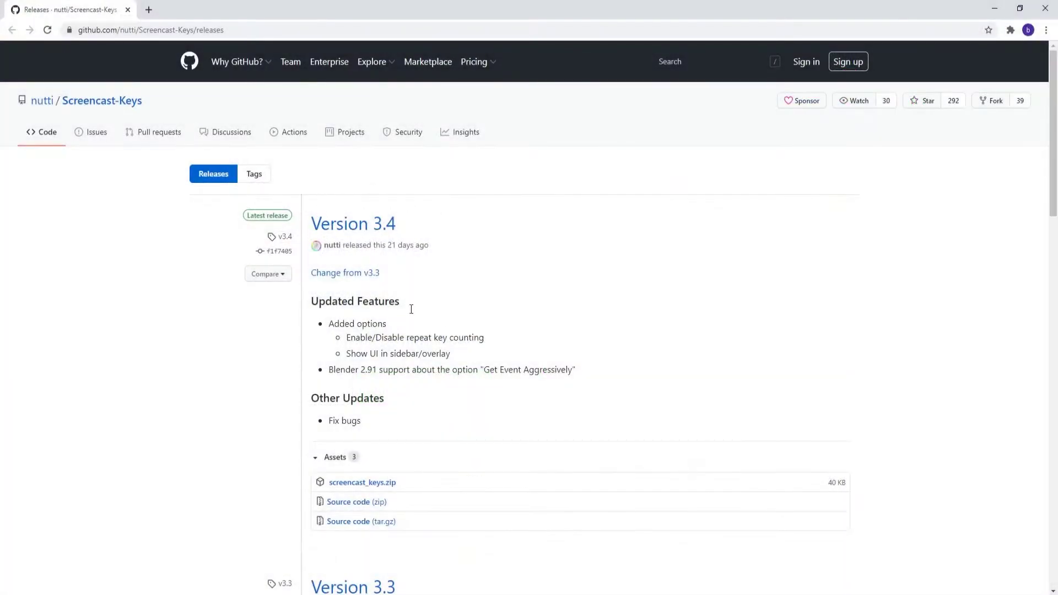
- Download screencast_keys.zip from GitHub and copy it into the _Screencast Tutorial folder
click(374, 484)
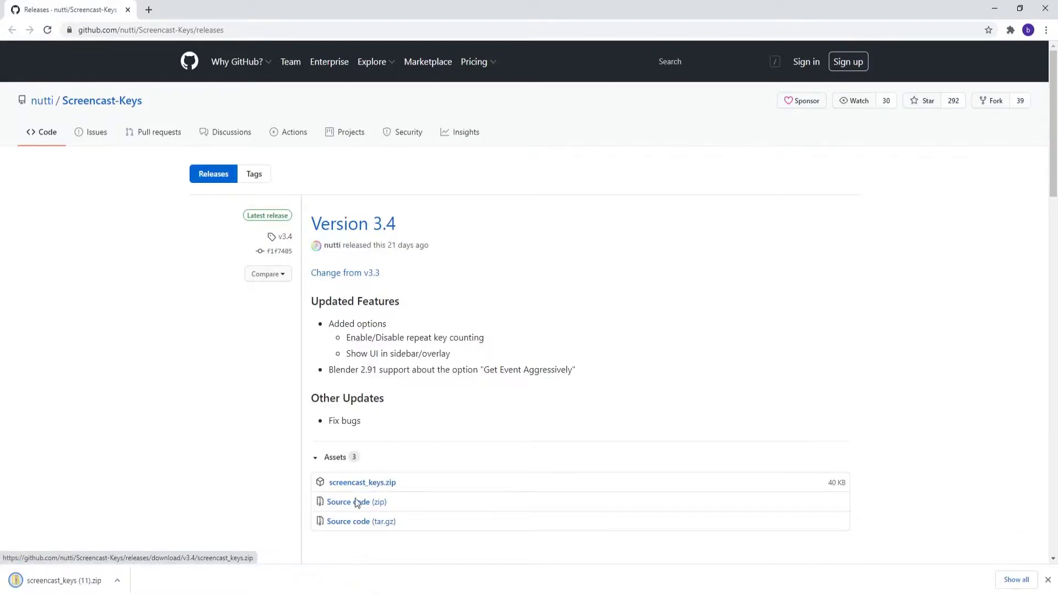
key(alt+Tab)
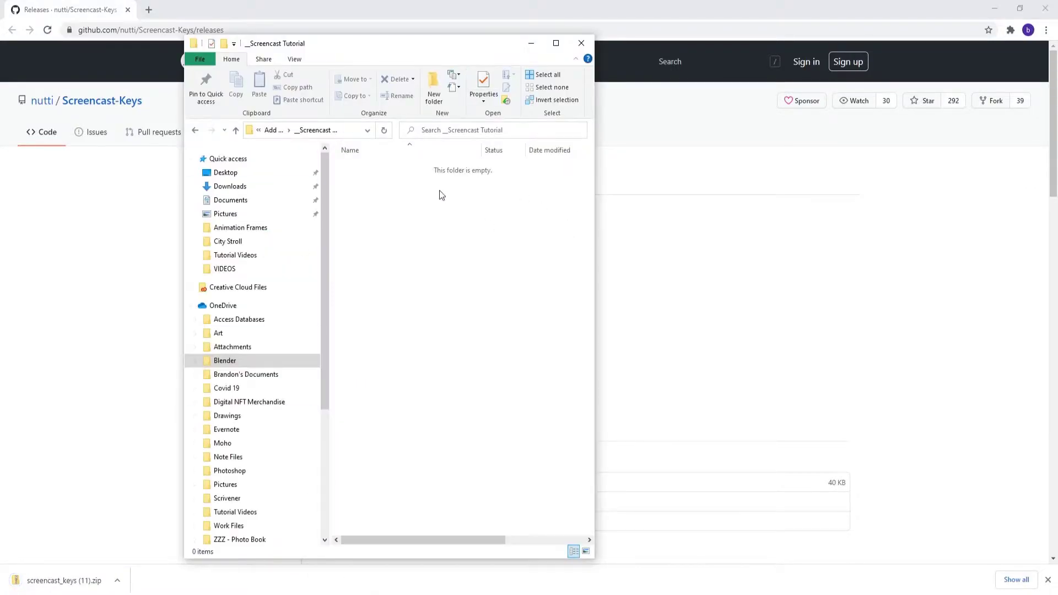
drag(63, 580, 429, 199)
click(990, 5)
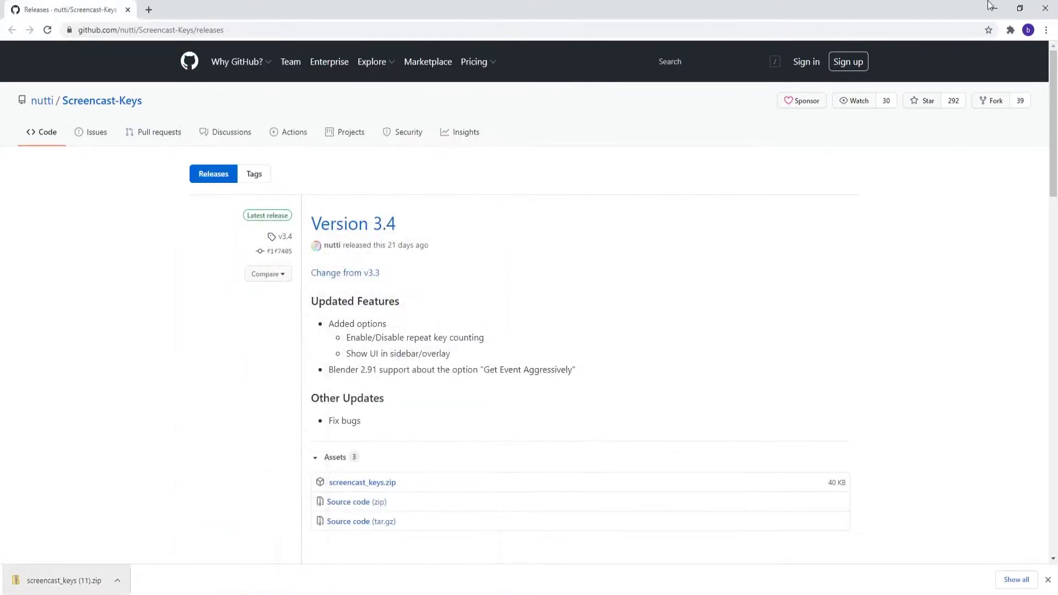
- Bring Blender forward and show the Add-ons section of Edit > Preferences
click(993, 7)
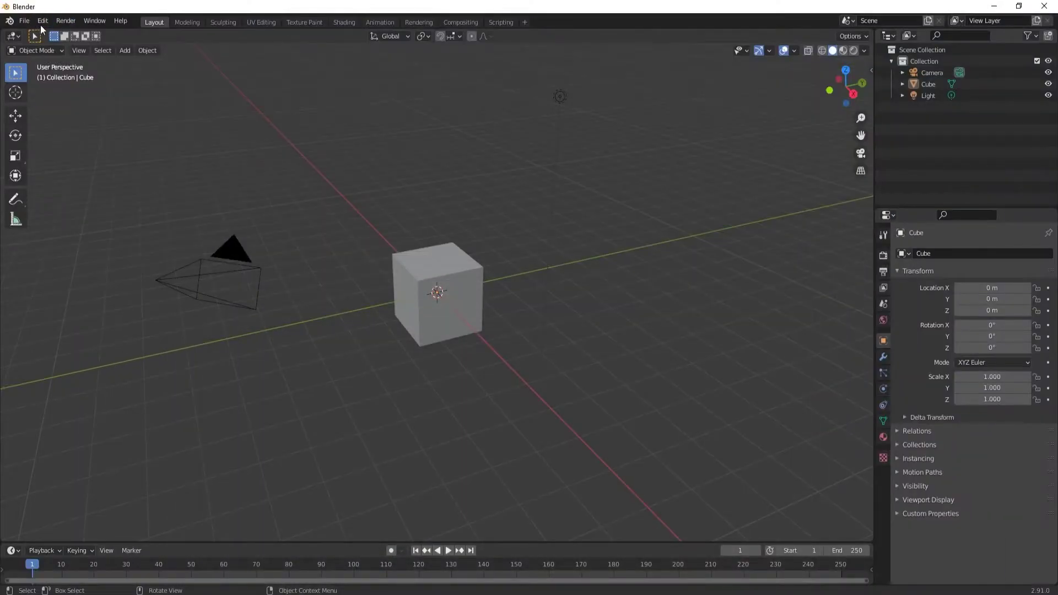
click(44, 21)
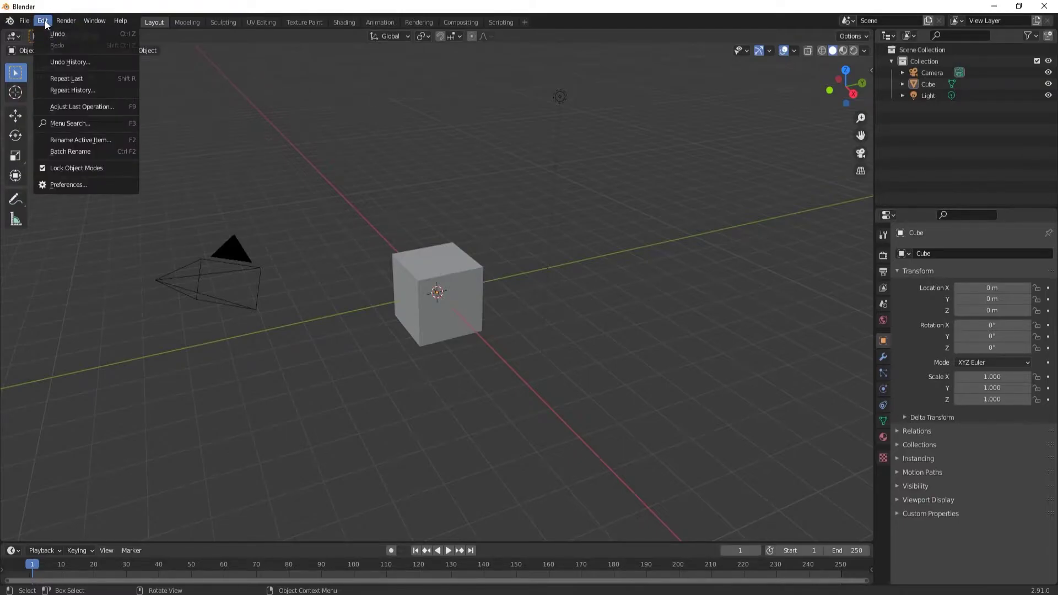
click(68, 186)
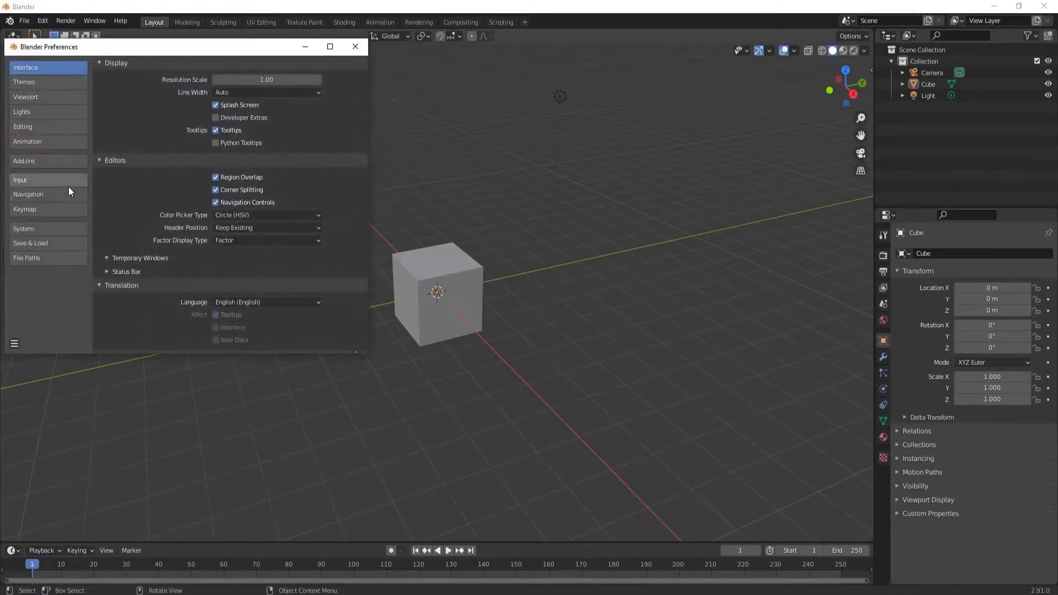
click(34, 162)
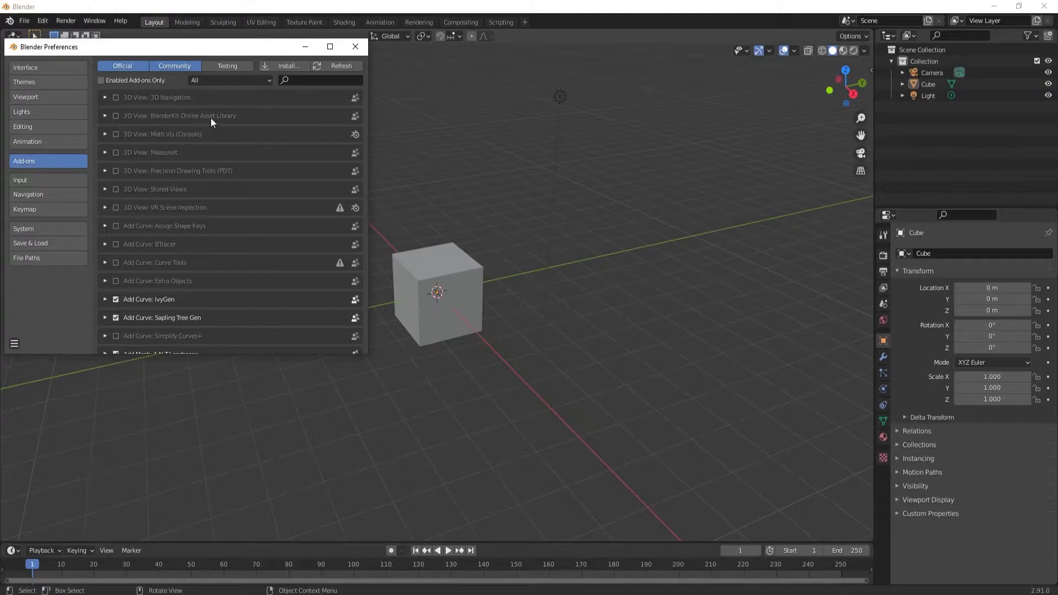
- Install the add-on from the screencast_keys (11).zip file
click(288, 63)
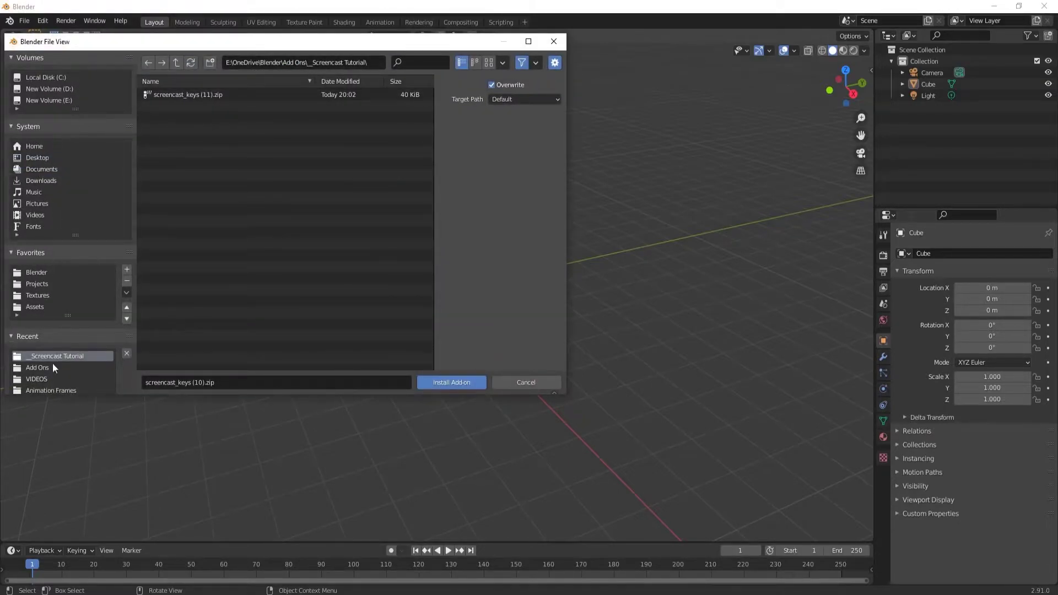
click(195, 97)
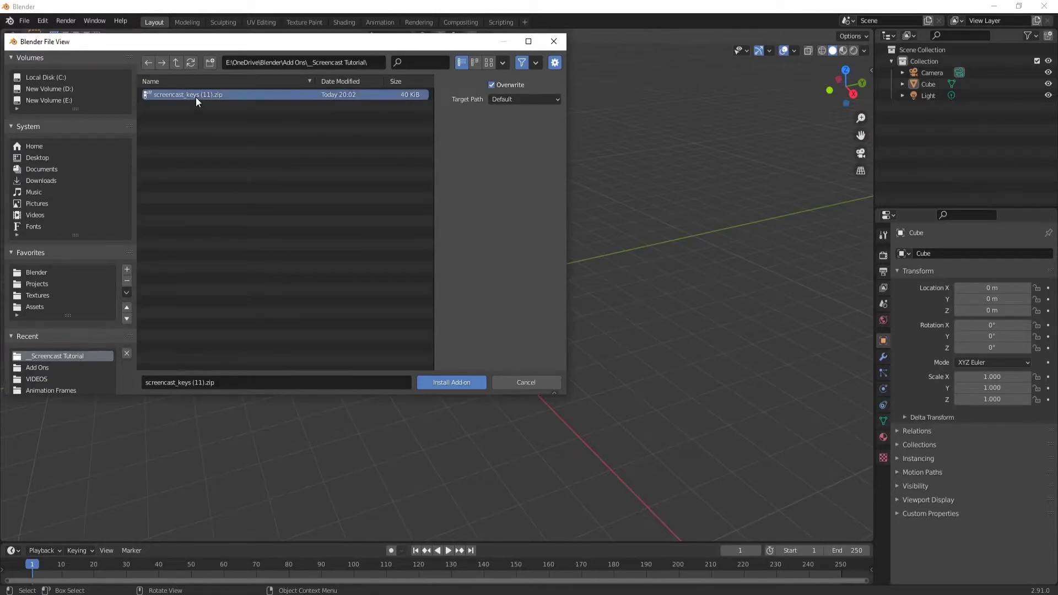
click(445, 380)
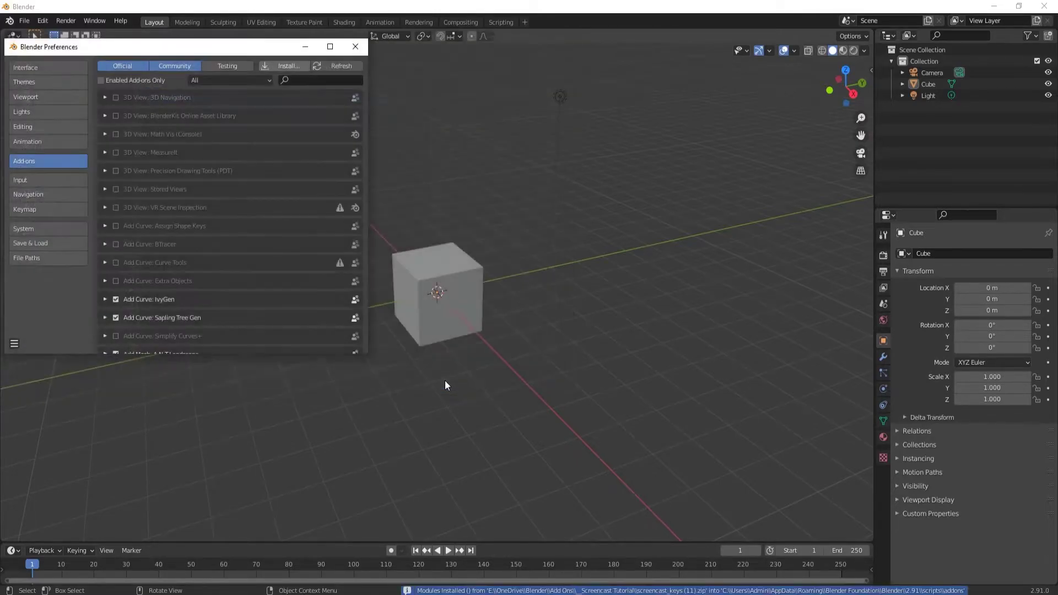
- Filter add-ons by 'scree' and enable System: Screencast Keys
click(305, 81)
text(scree)
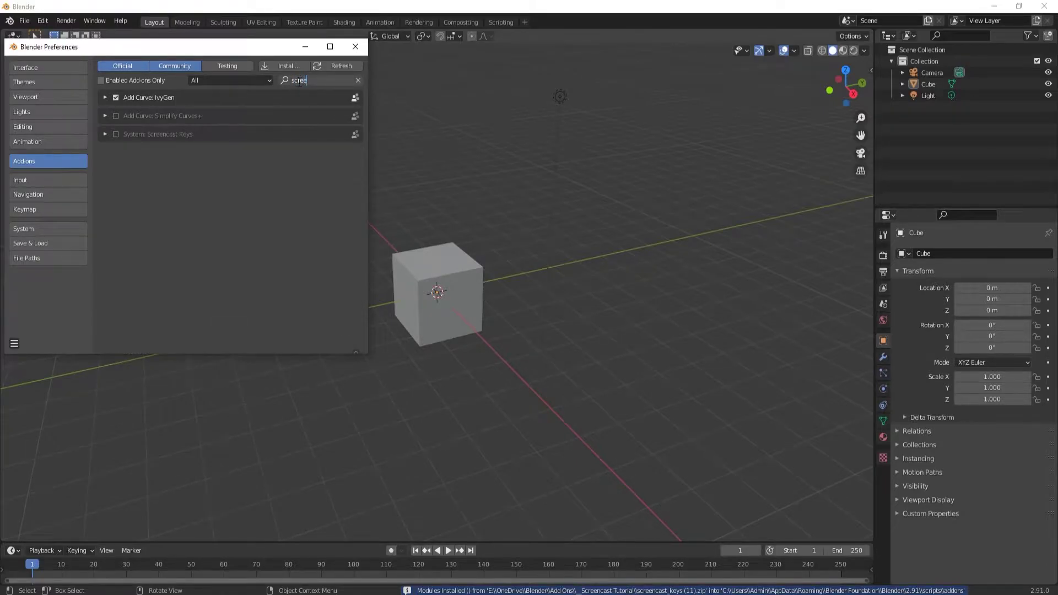
key(Return)
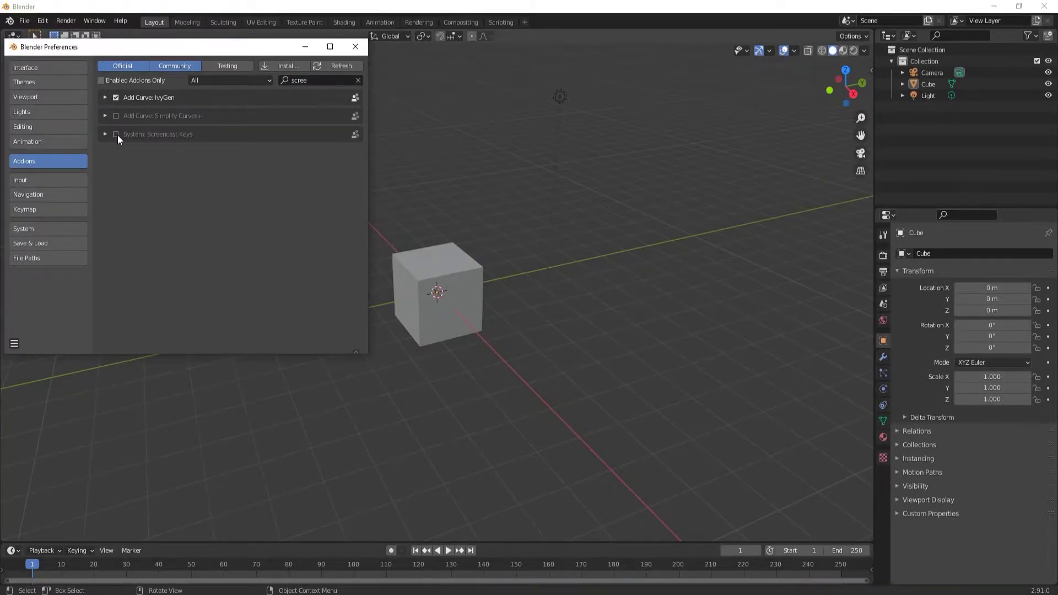
click(116, 134)
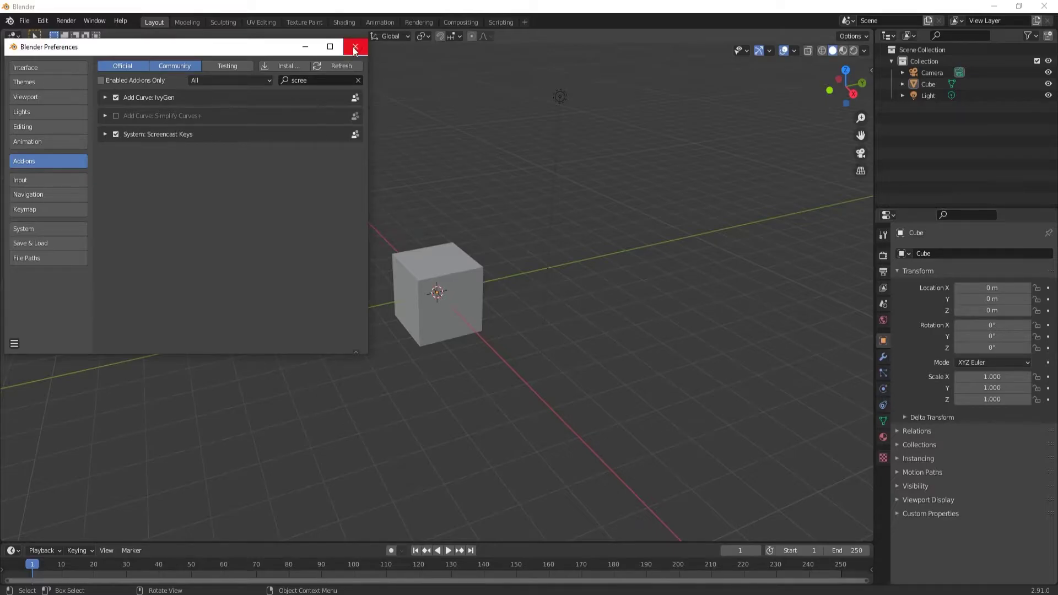
- Save the preferences and close the Preferences window
click(14, 345)
click(39, 314)
click(355, 48)
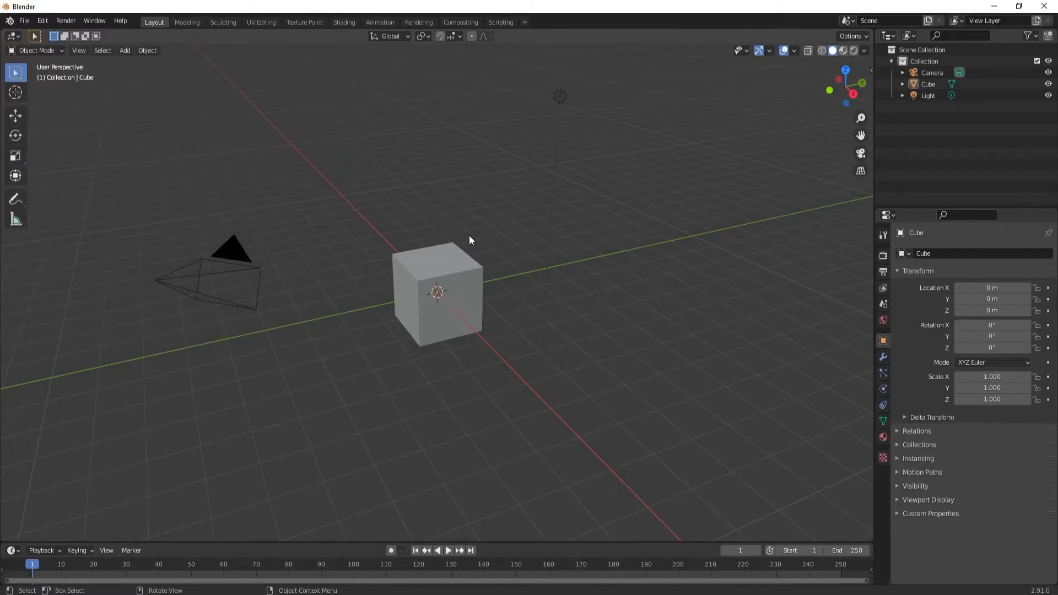
- Turn on the Screencast Keys overlay from its viewport sidebar tab
key(n)
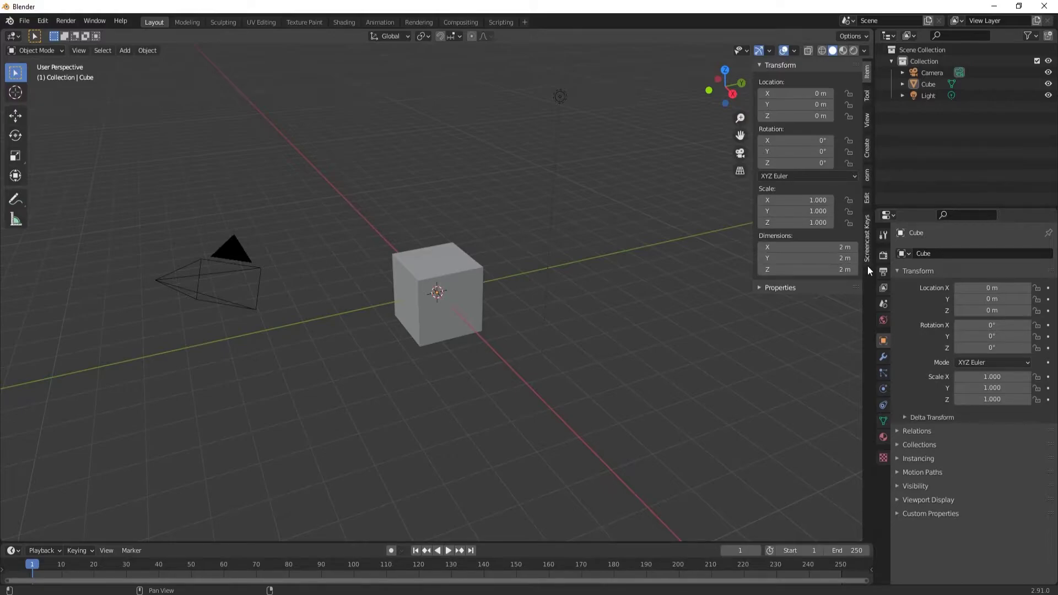
click(868, 236)
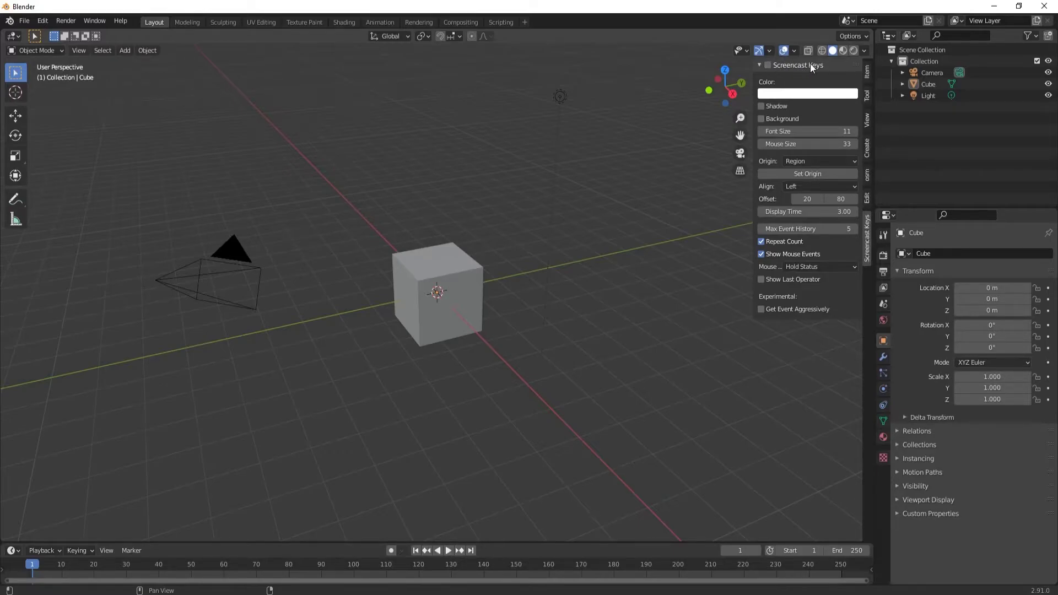
click(767, 65)
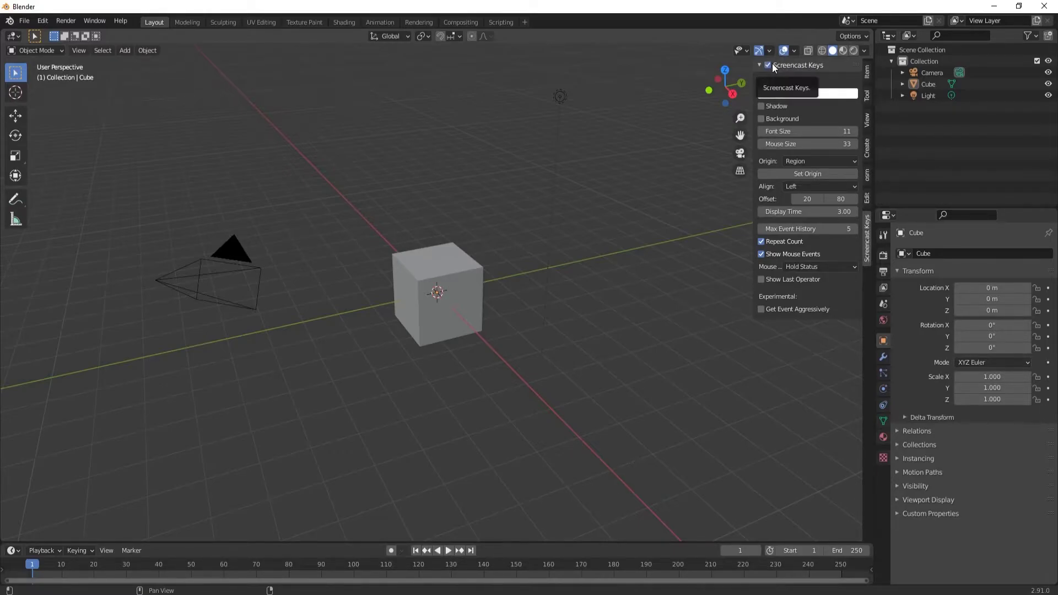
- Select the cube and scale it along Y to about 1.09
click(456, 293)
middle_drag(454, 295, 473, 309)
key(s)
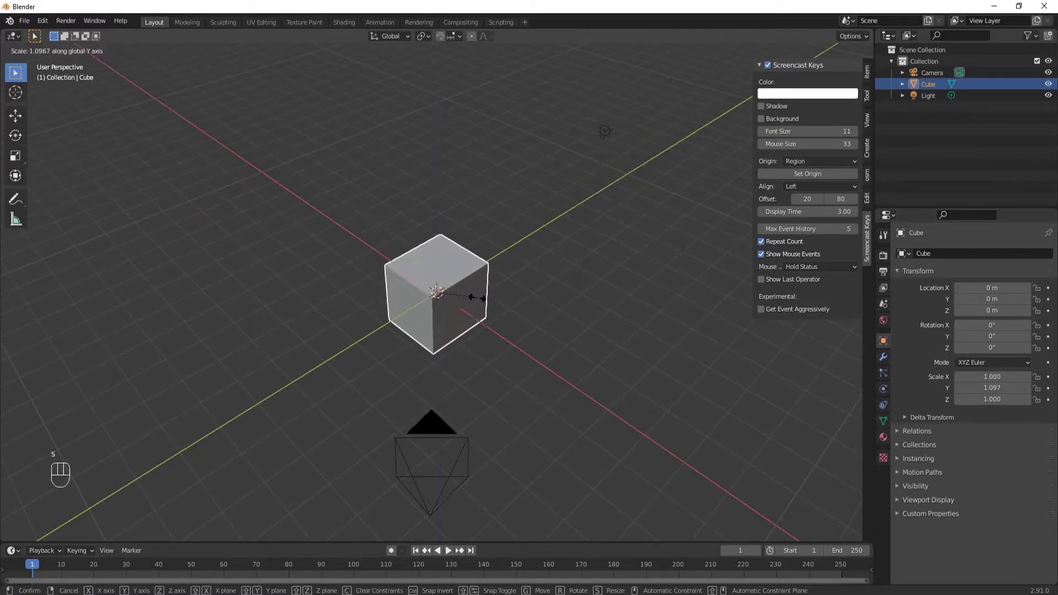
key(y)
click(479, 302)
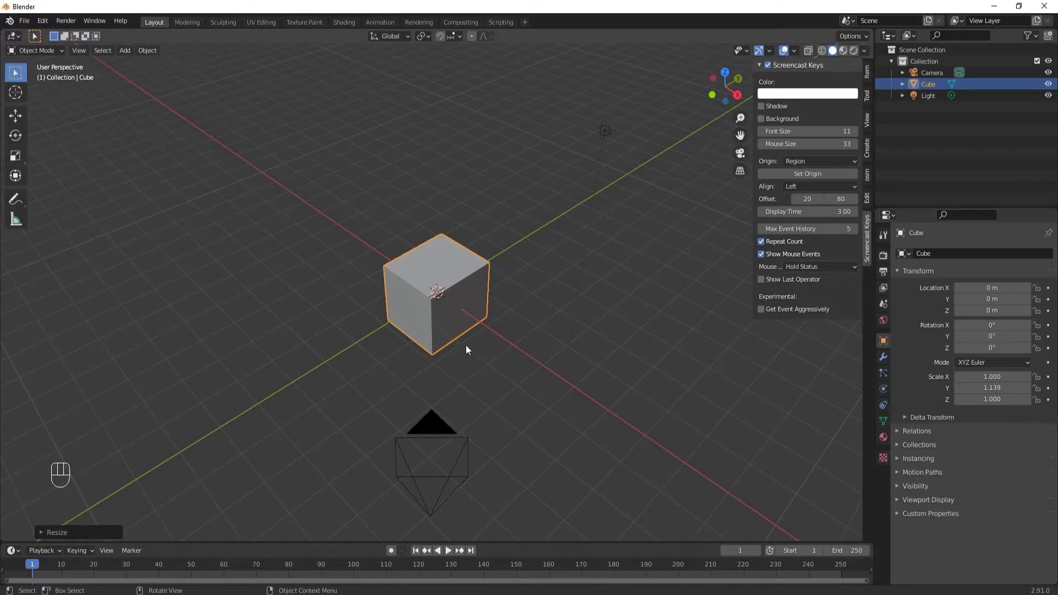
- Shrink the cube slightly and set the overlay text colour to green
key(s)
click(470, 326)
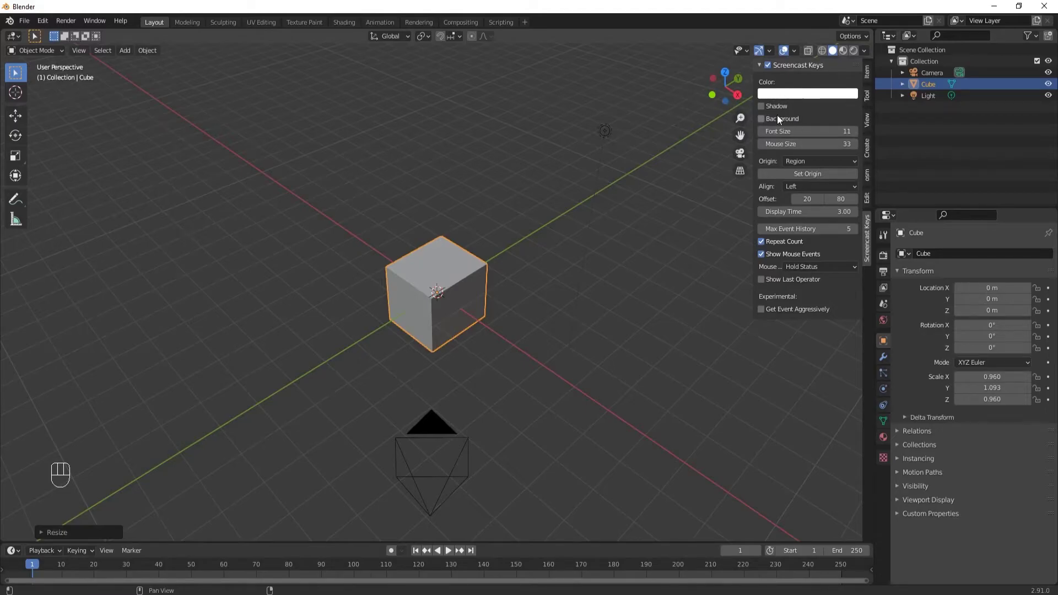
click(794, 97)
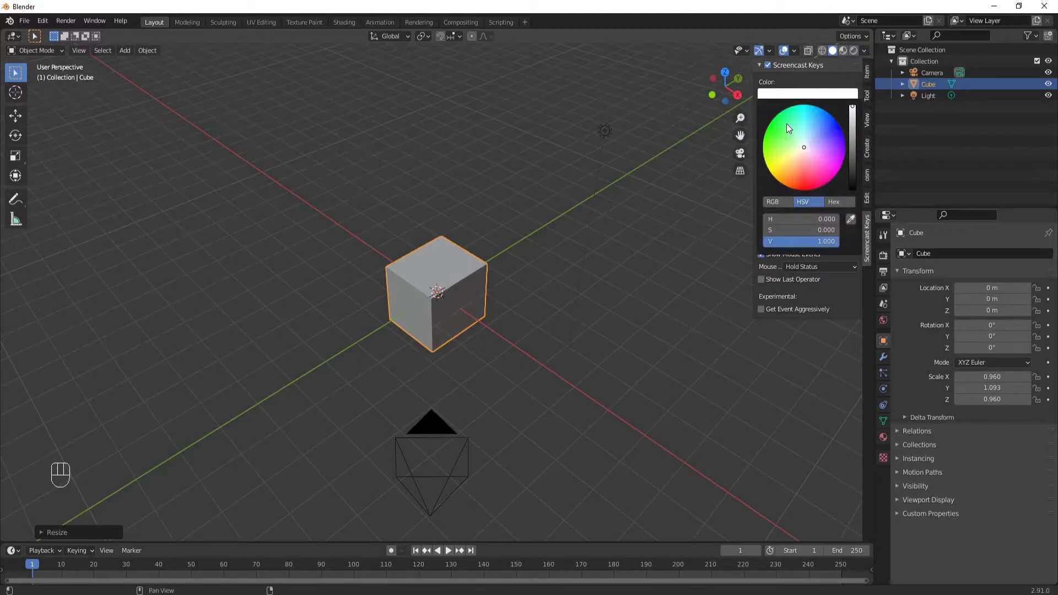
click(783, 123)
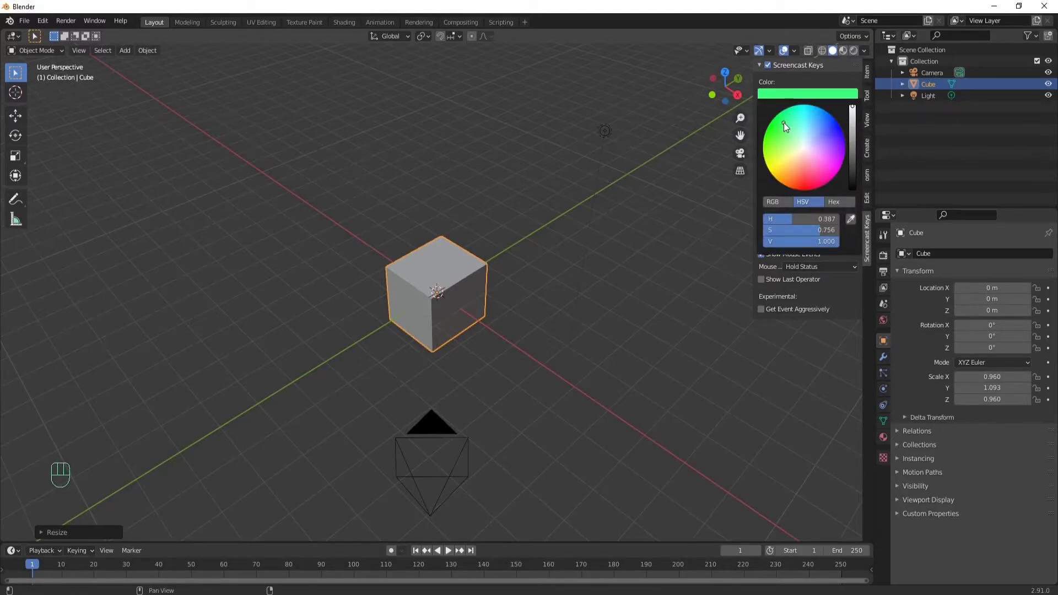
click(645, 117)
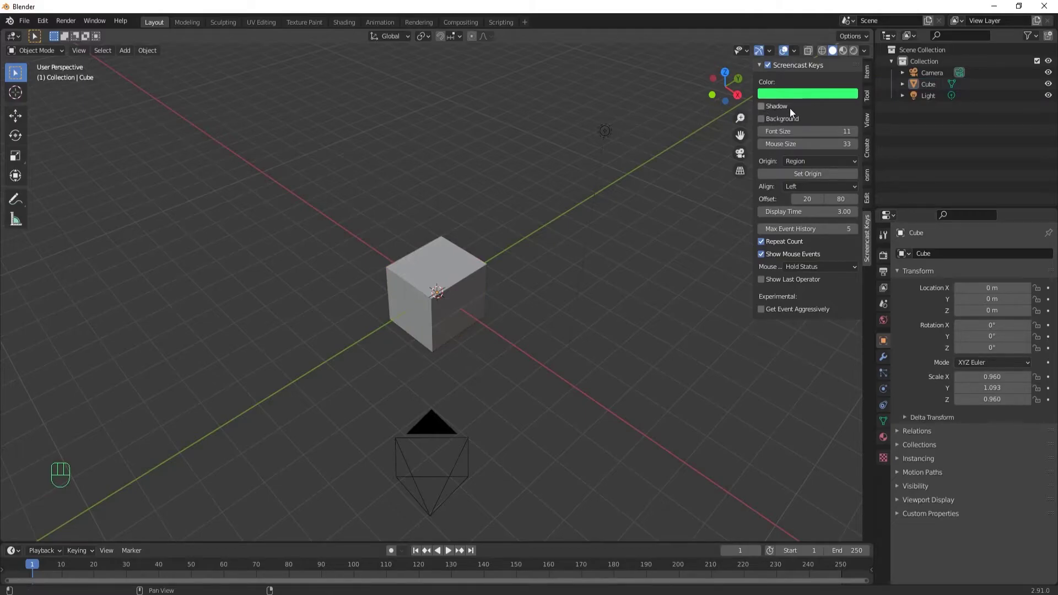
- Set overlay font size 48 and mouse size 60, with the background box off
click(764, 120)
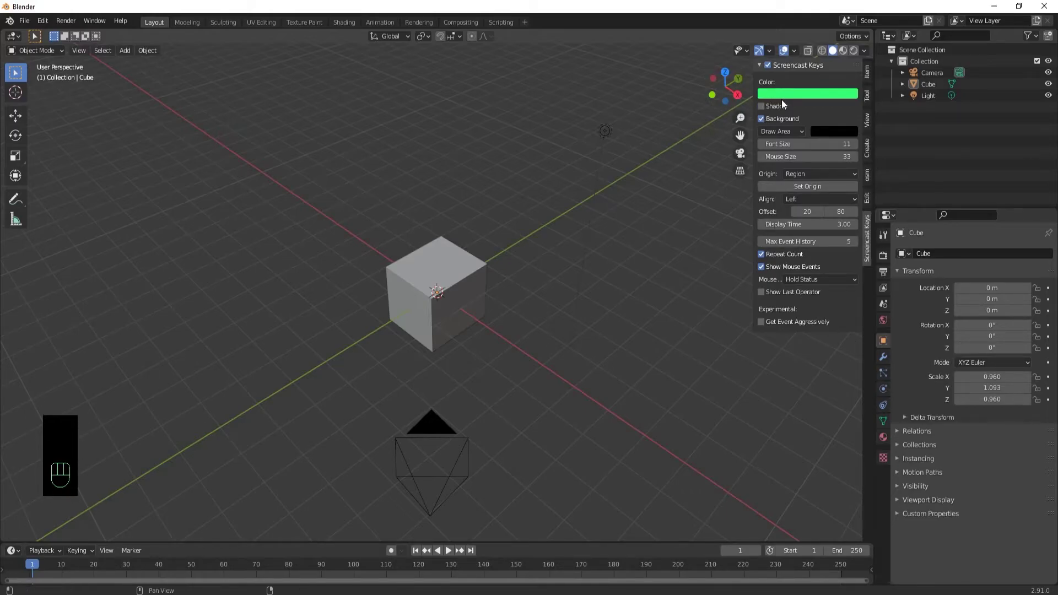
drag(825, 140, 887, 141)
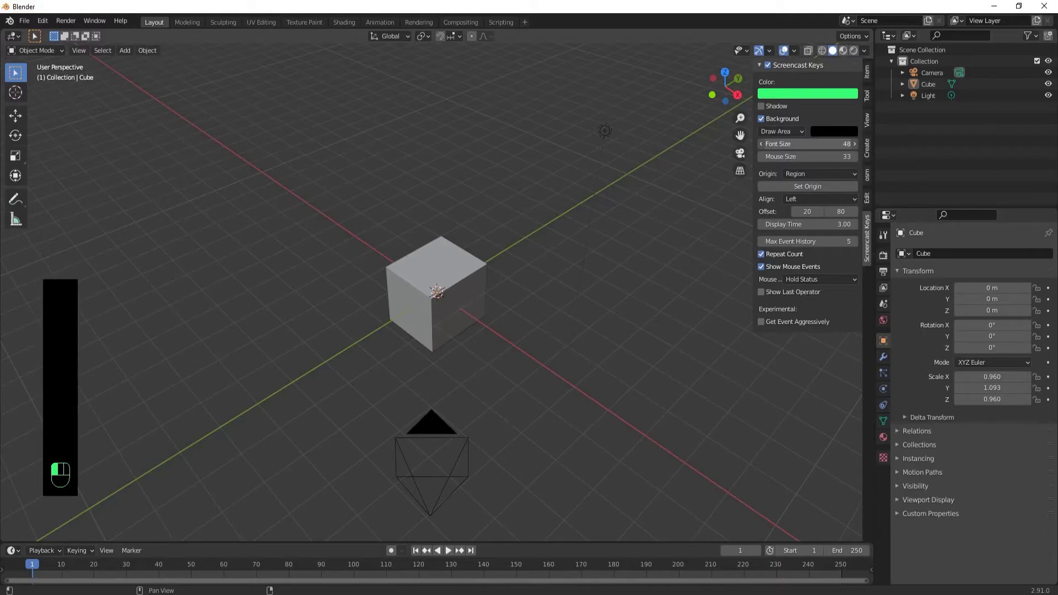
click(761, 118)
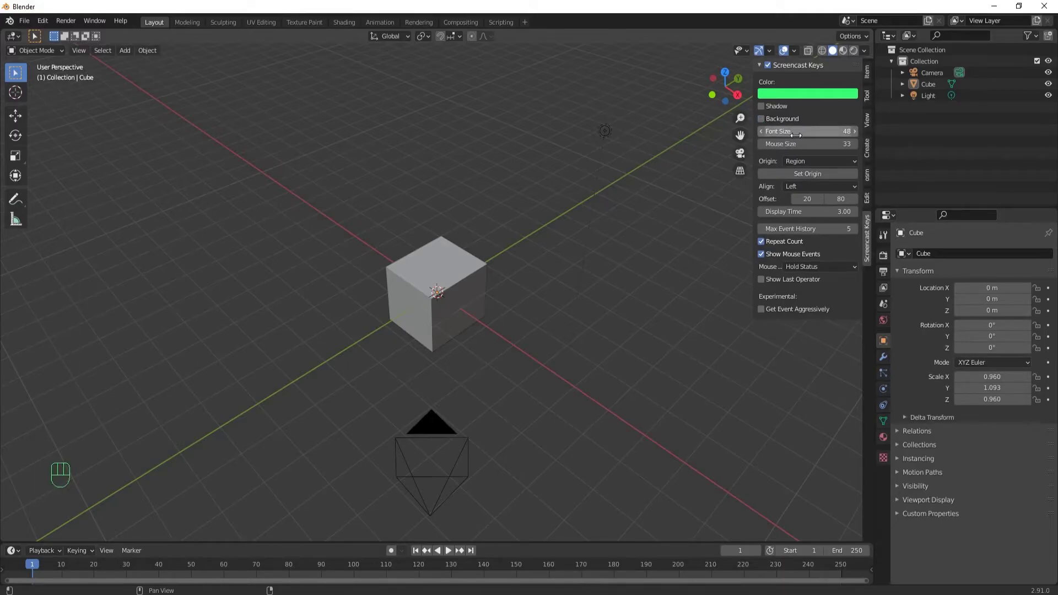
drag(790, 144, 824, 145)
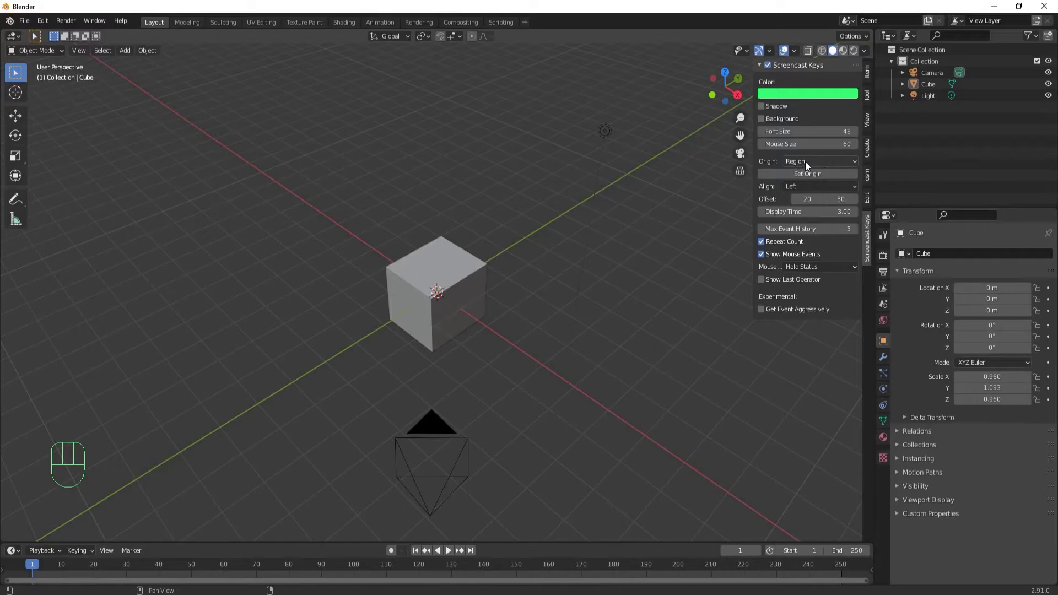
- Try Cursor then Region origin, and Center then Right alignment for the overlay
drag(805, 160, 800, 209)
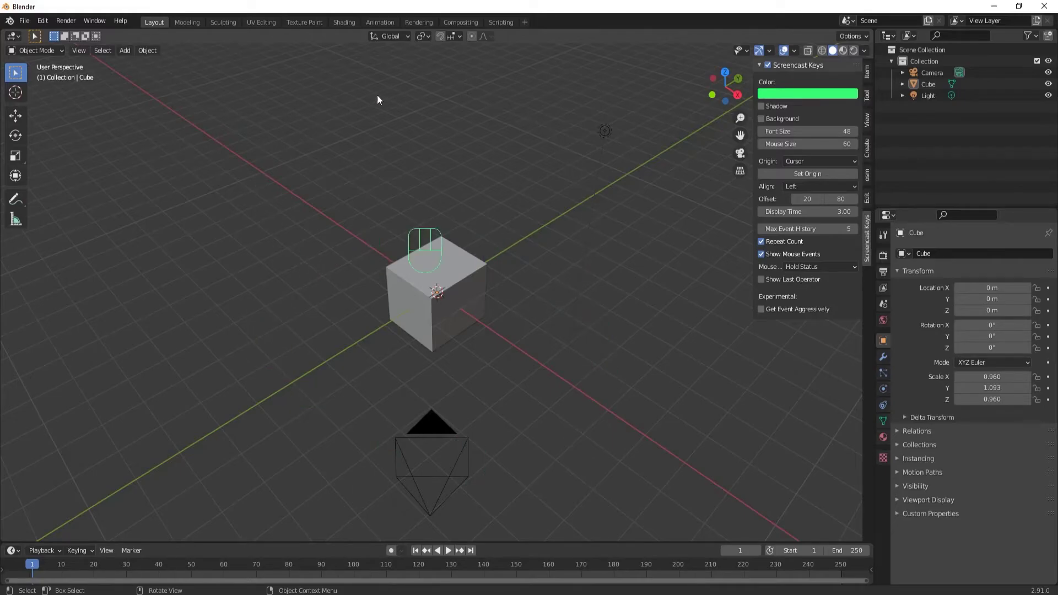
drag(796, 164, 795, 169)
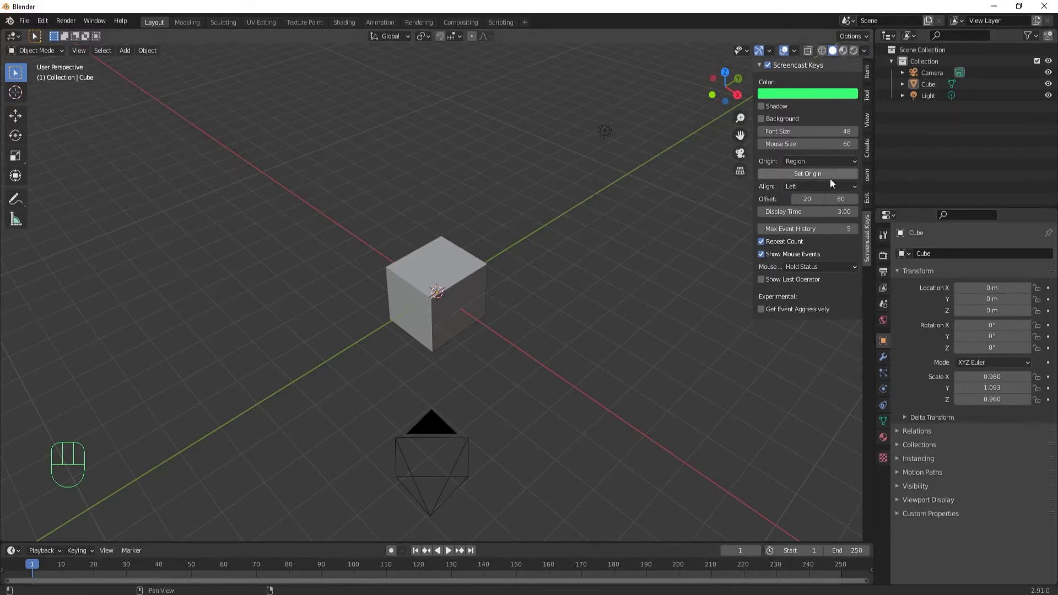
click(799, 187)
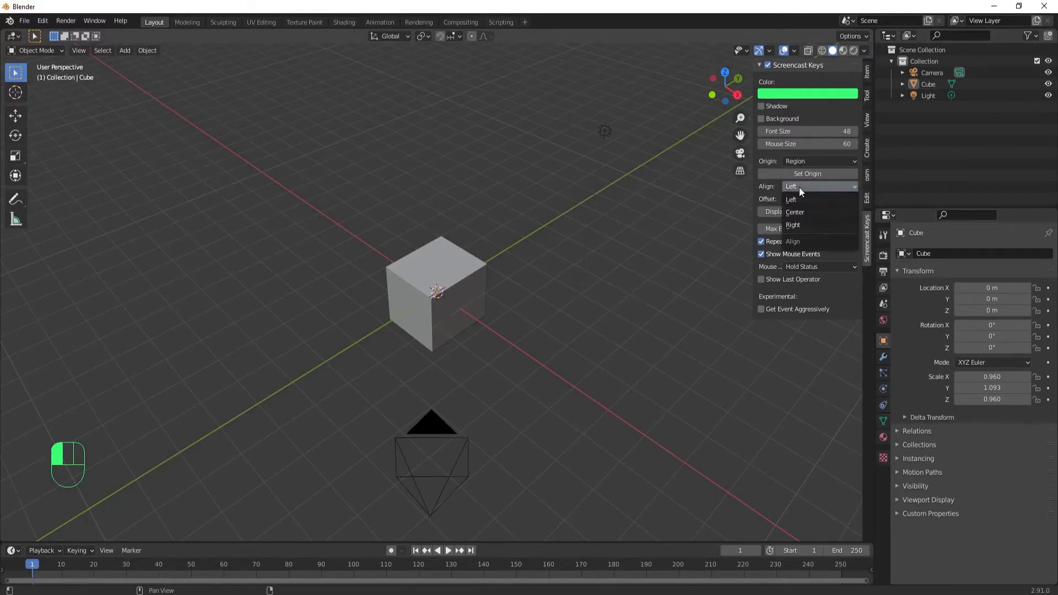
click(801, 212)
click(808, 185)
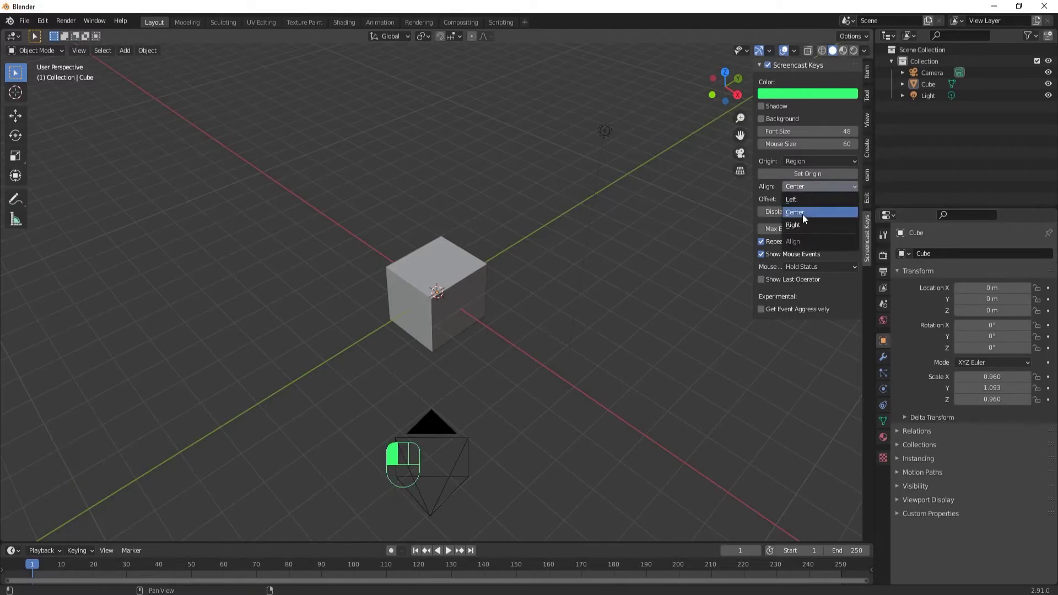
click(802, 214)
- Return the overlay to Left alignment and set its offset to 121, 98
click(808, 187)
click(802, 200)
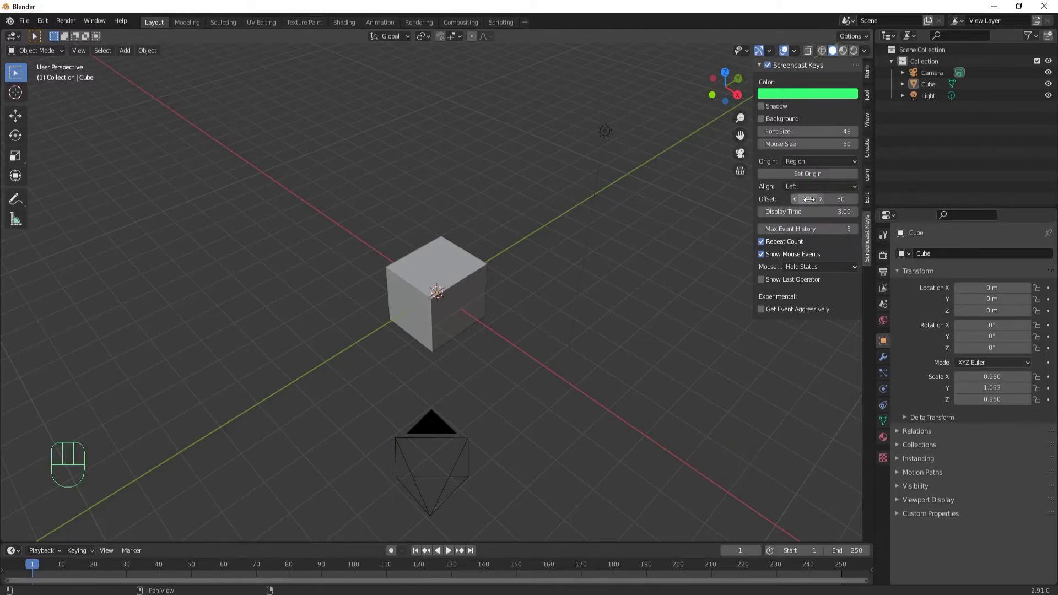
drag(807, 199, 829, 199)
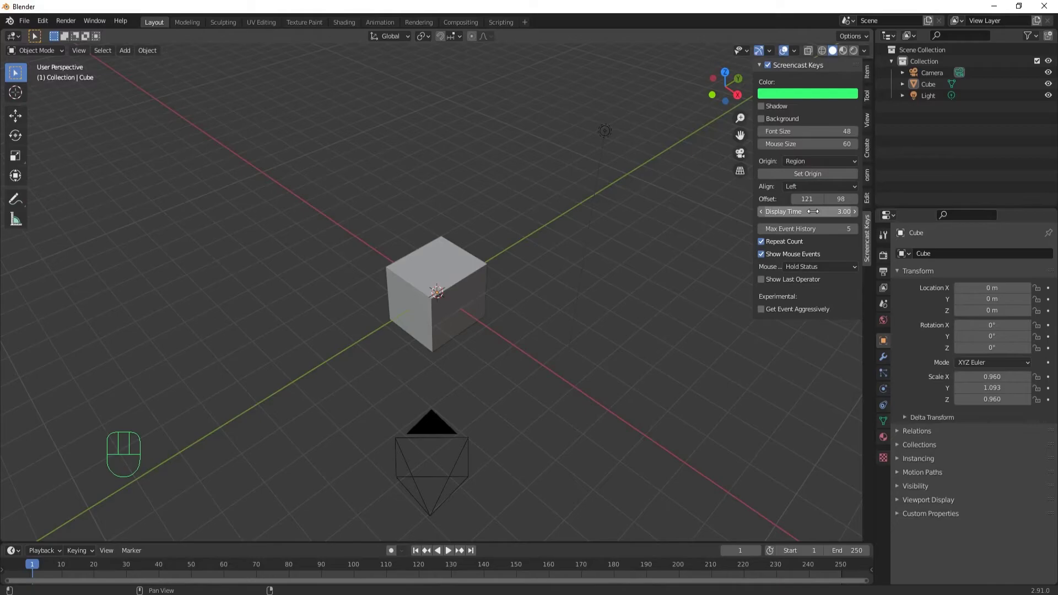
- Select the cube and scale it up to about 1.24
click(449, 270)
key(s)
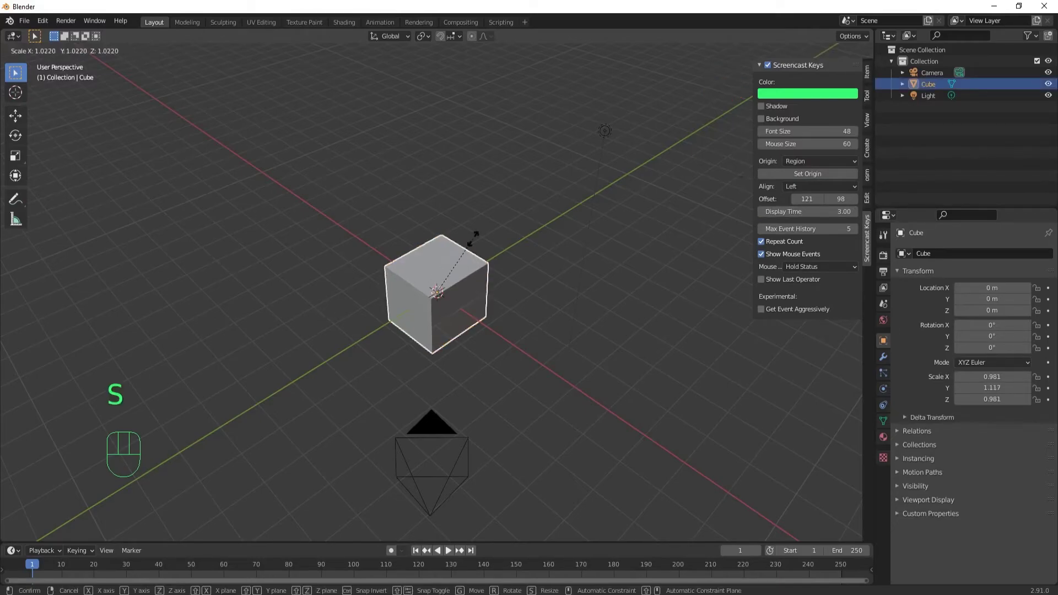
click(497, 239)
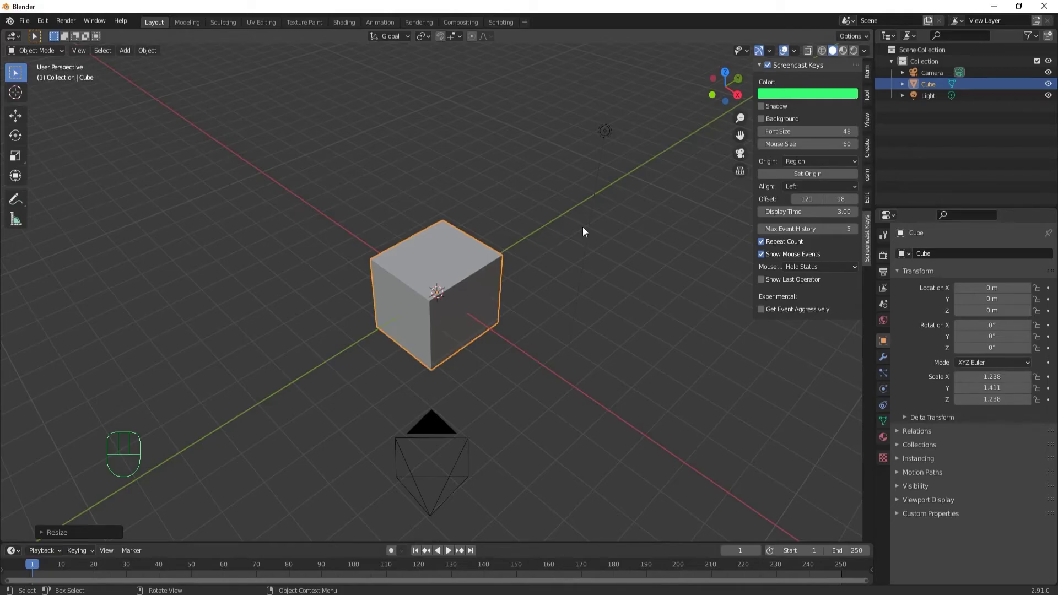
- Set overlay display time to 1.90 and max event history to 7
mouse_move(807, 212)
mouse_down()
mouse_move(848, 211)
mouse_move(821, 212)
mouse_up()
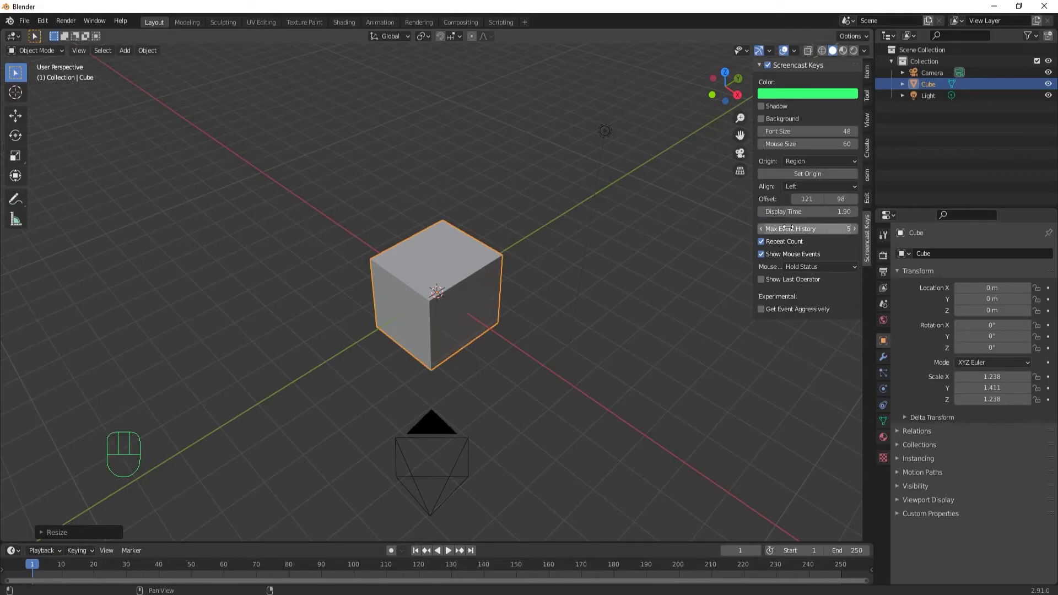
click(788, 229)
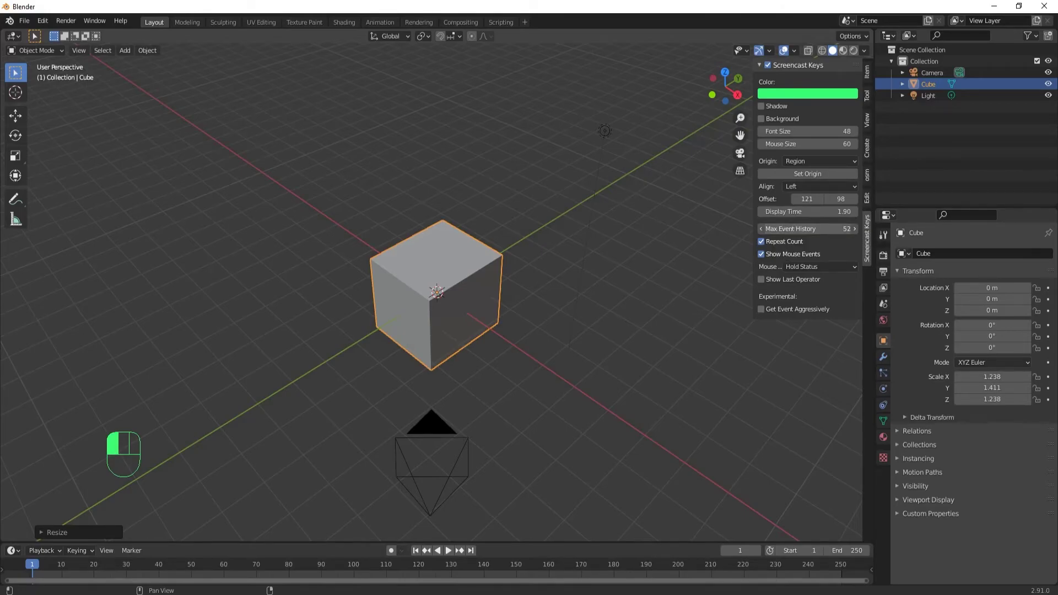
drag(788, 229, 816, 243)
- Keep mouse events shown and enable Show Last Operator set to Label
click(762, 254)
click(760, 244)
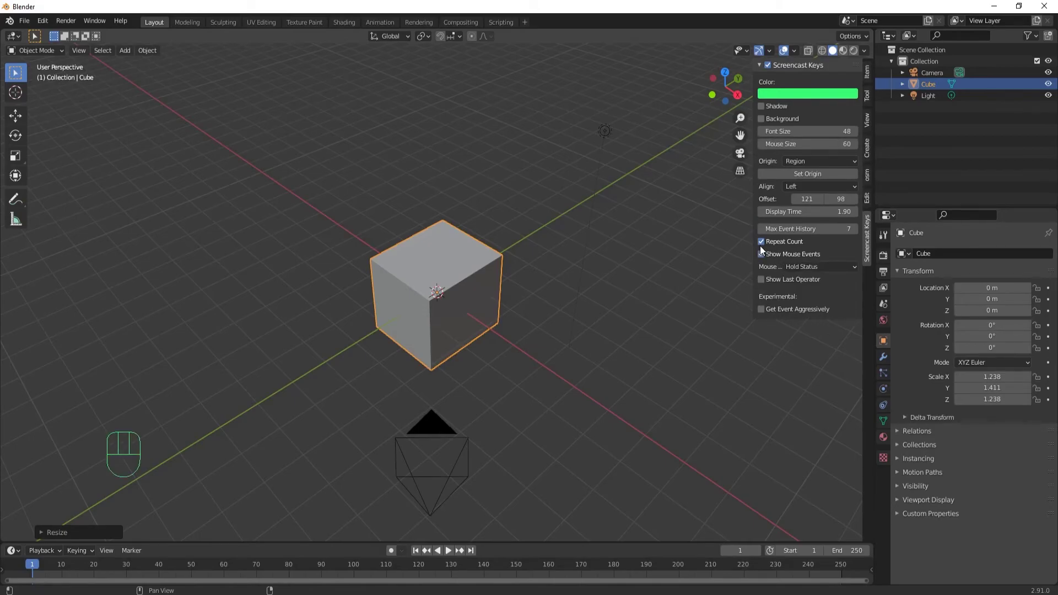
click(761, 279)
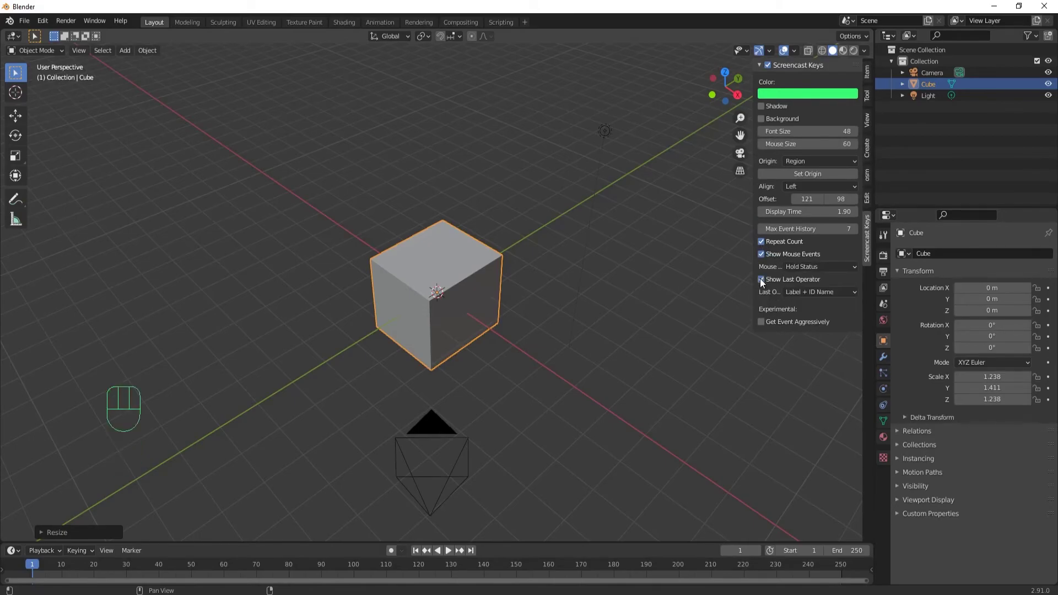
click(801, 289)
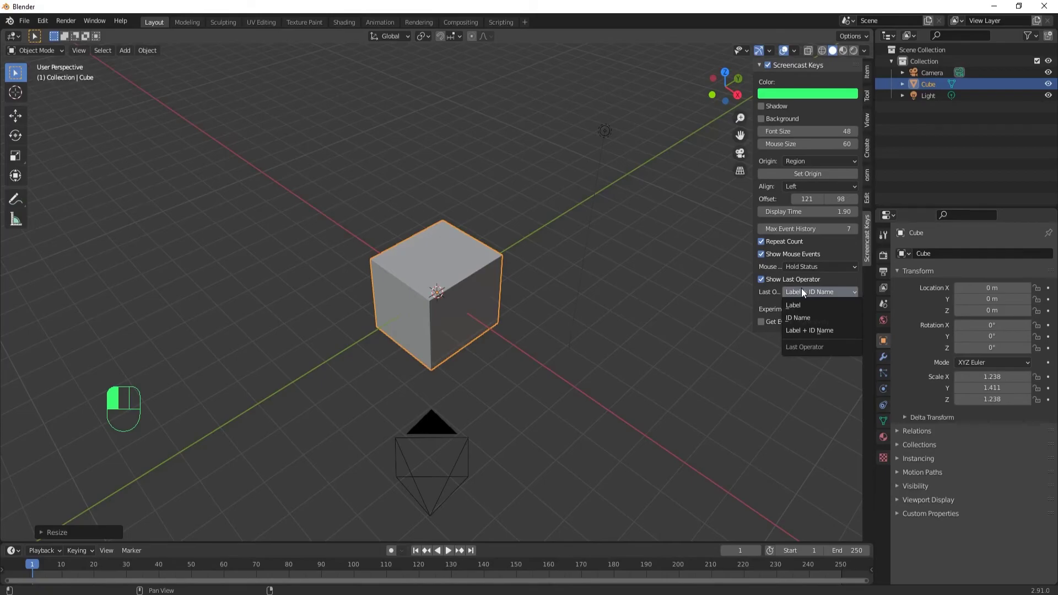
click(799, 302)
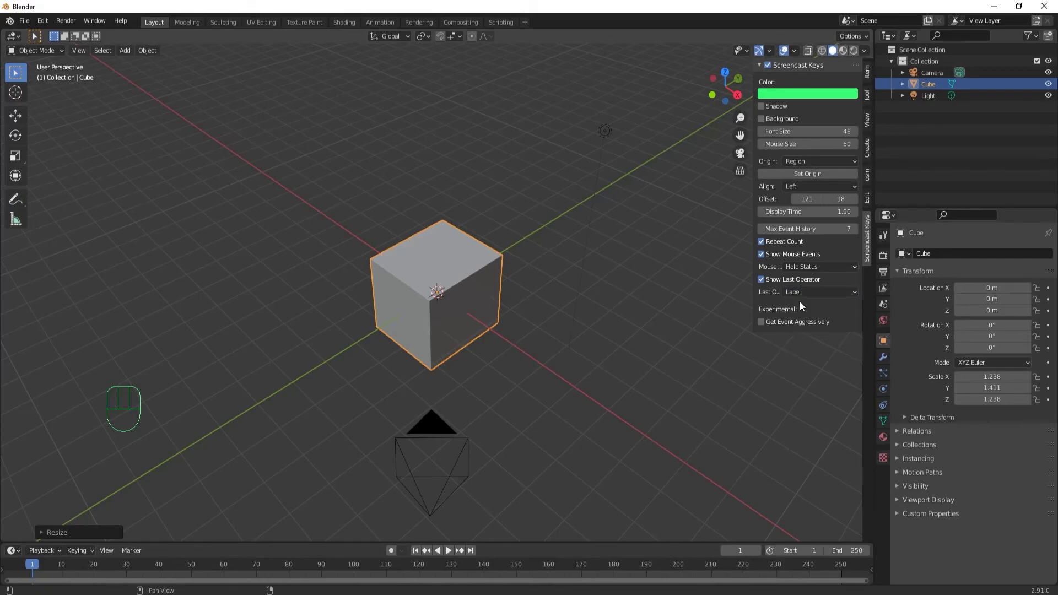
click(468, 308)
- Scale the cube up and down repeatedly, ending at 0.723, showing 'Resize' in the overlay
key(s)
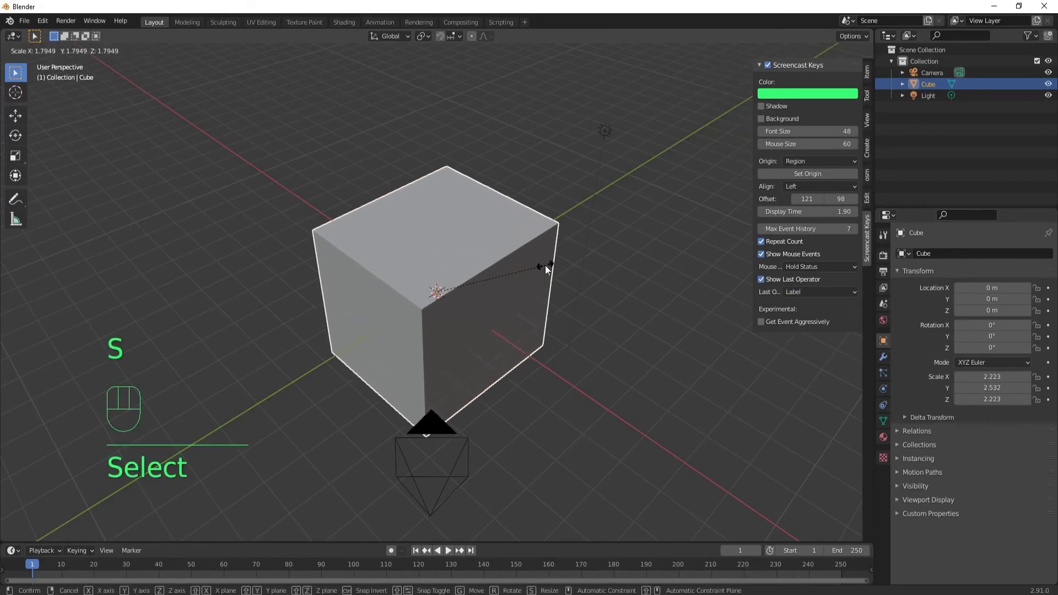
click(530, 295)
key(s)
click(546, 295)
key(s)
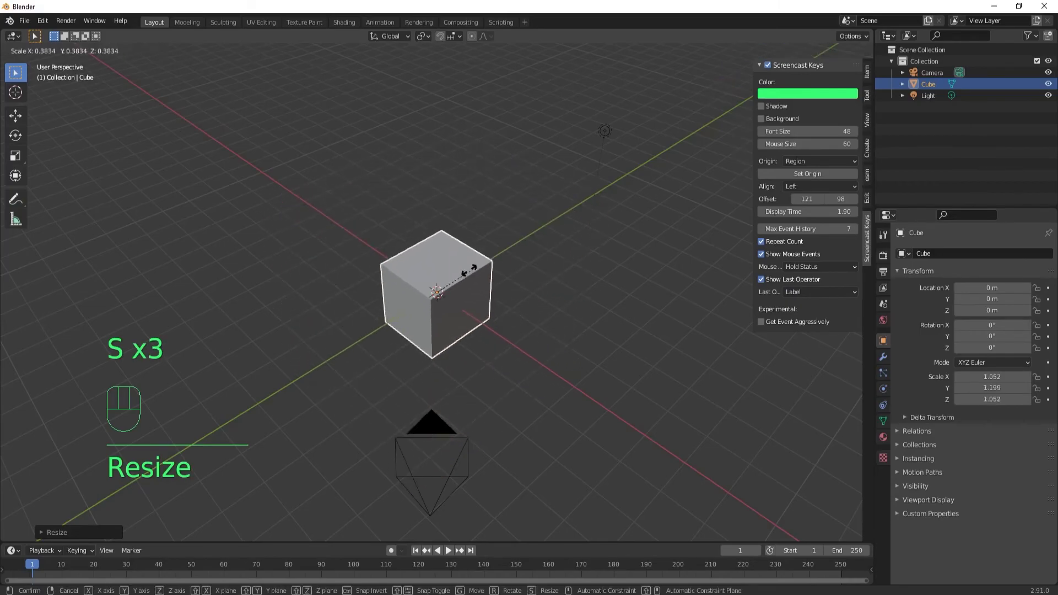
click(339, 277)
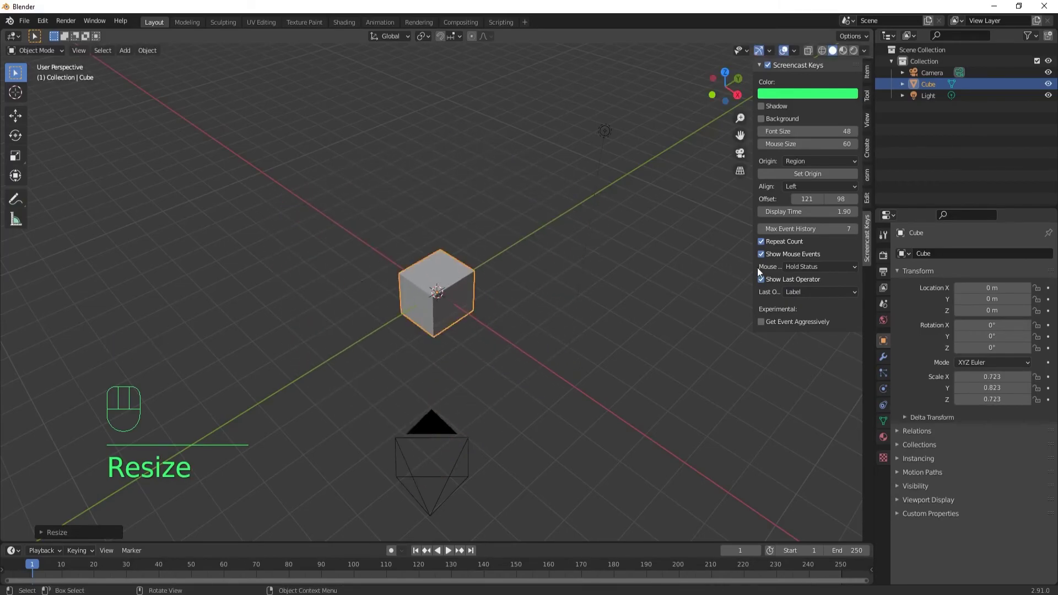